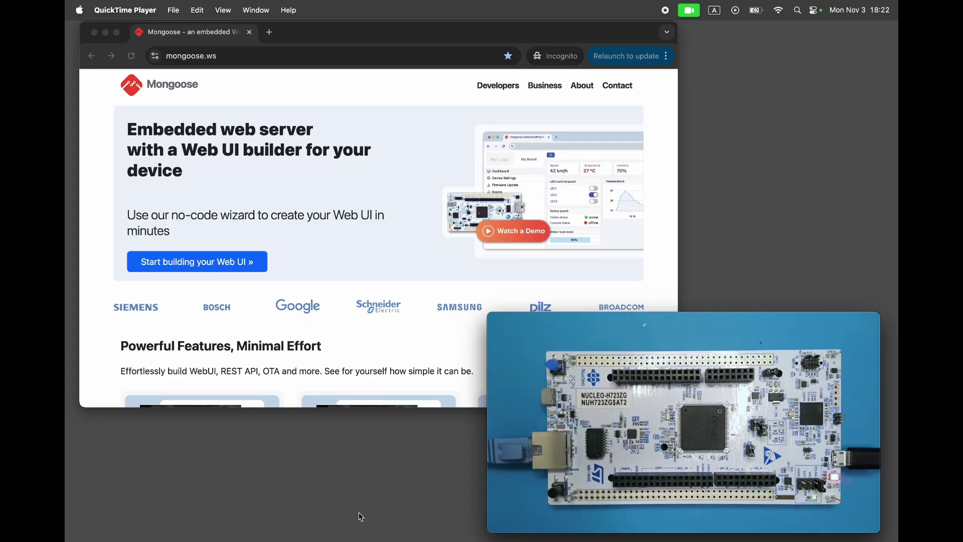
- Open the Mongoose Wizard, start a new project and set the 'wizard' folder as its destination
click(301, 279)
click(239, 264)
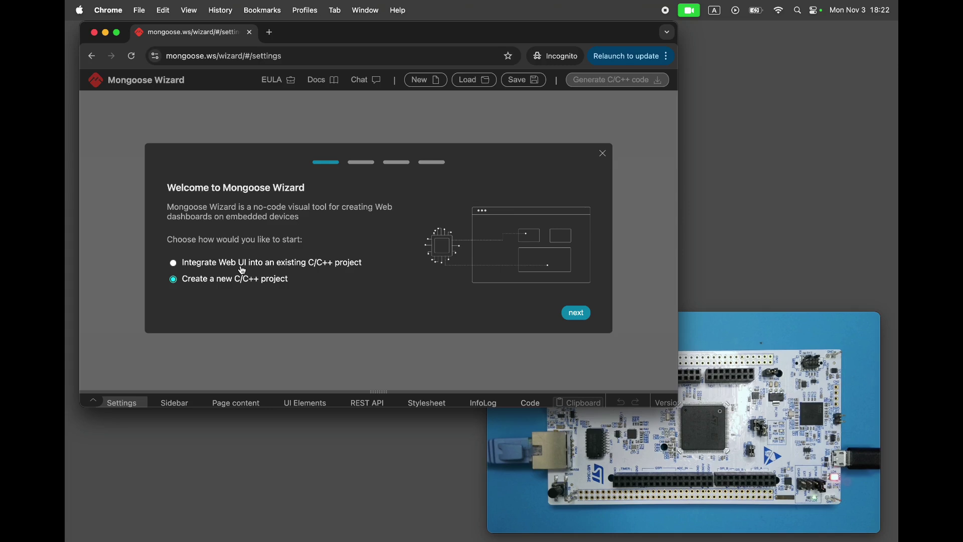
click(574, 314)
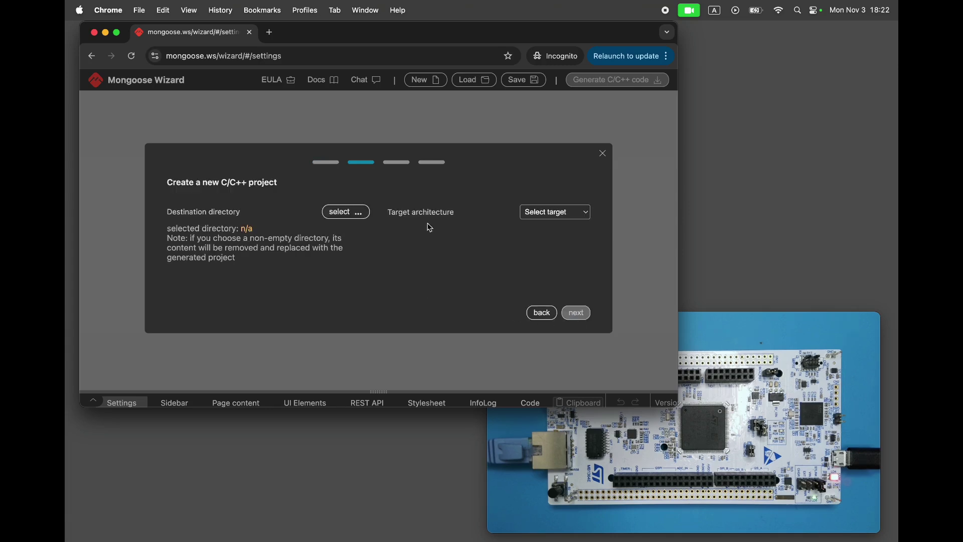
click(355, 214)
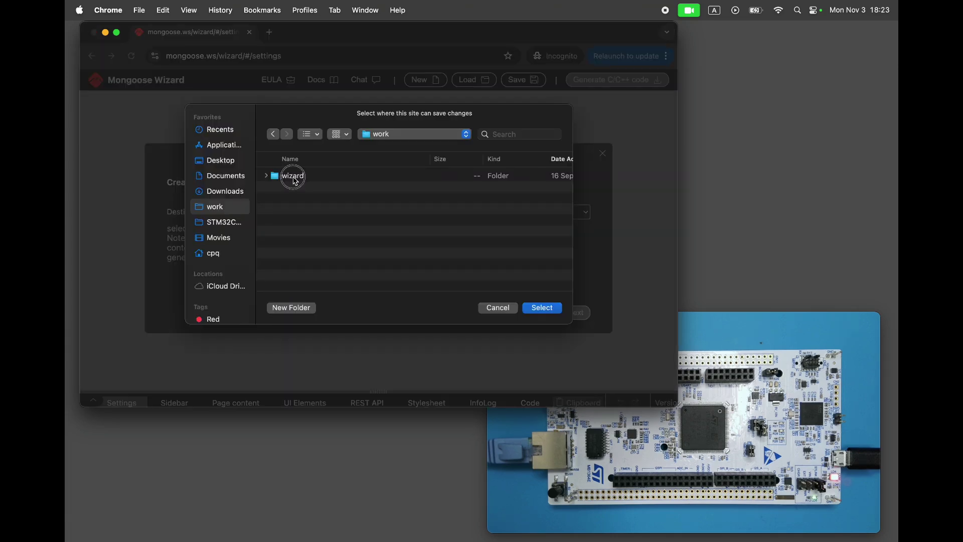
click(294, 177)
click(541, 308)
click(460, 123)
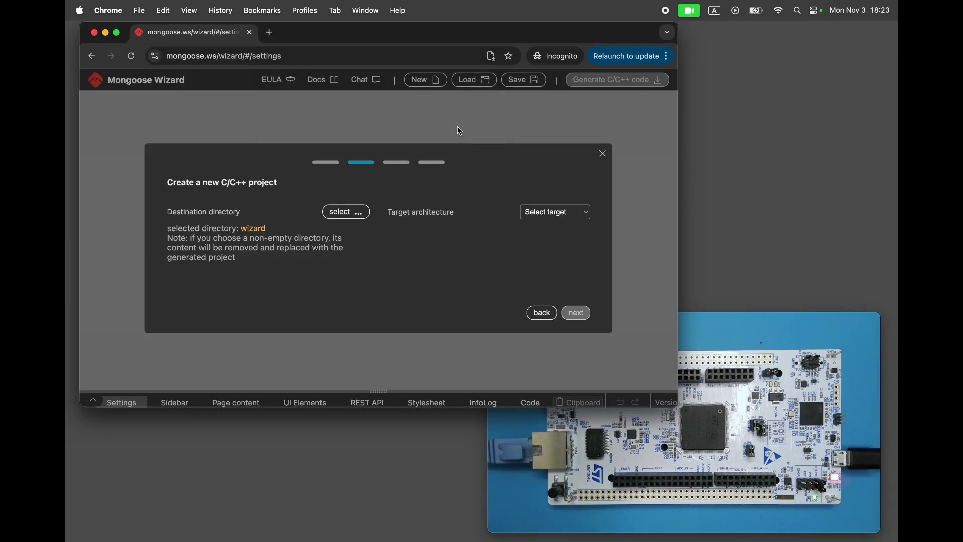
- Choose Nucleo-H723ZG, GCC+make, baremetal and the LED toggle dashboard template
click(553, 213)
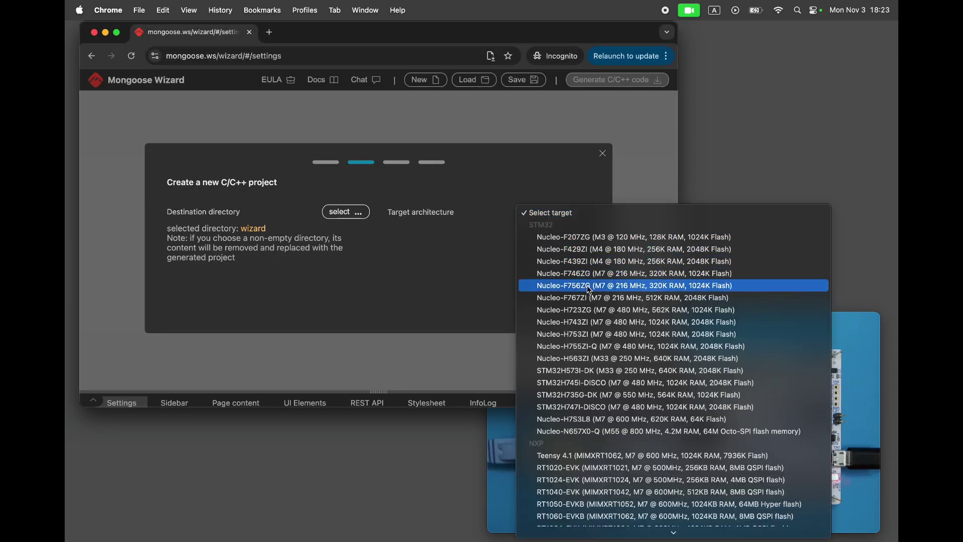
click(593, 311)
click(561, 235)
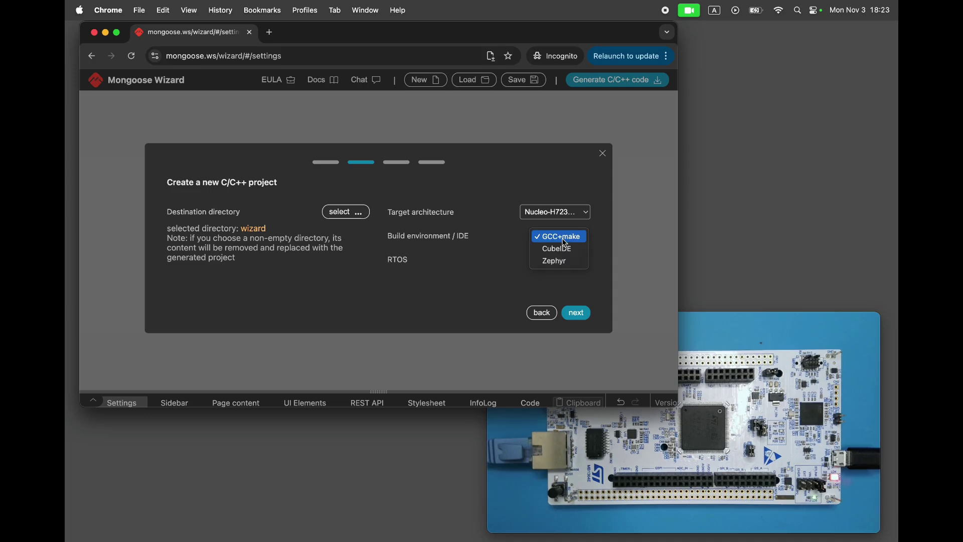
click(573, 259)
click(575, 311)
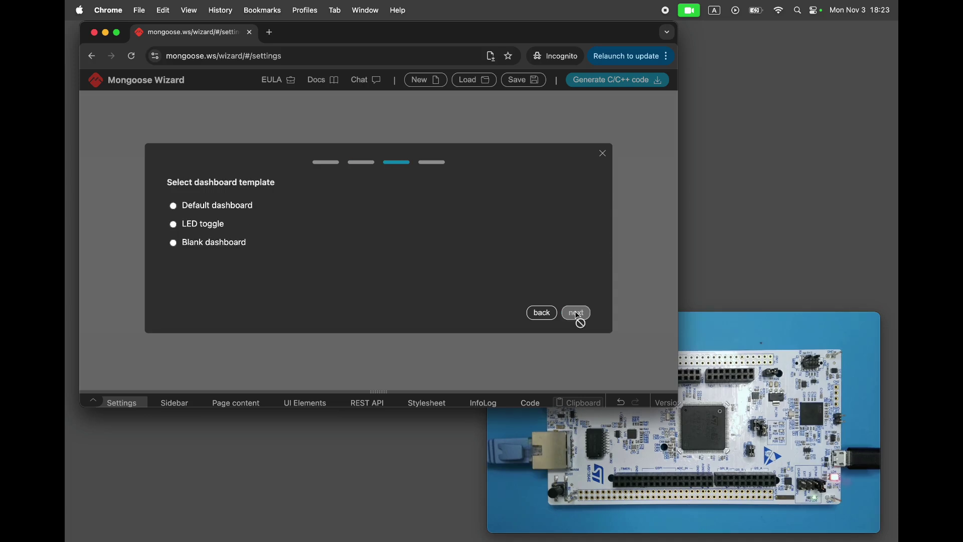
click(217, 225)
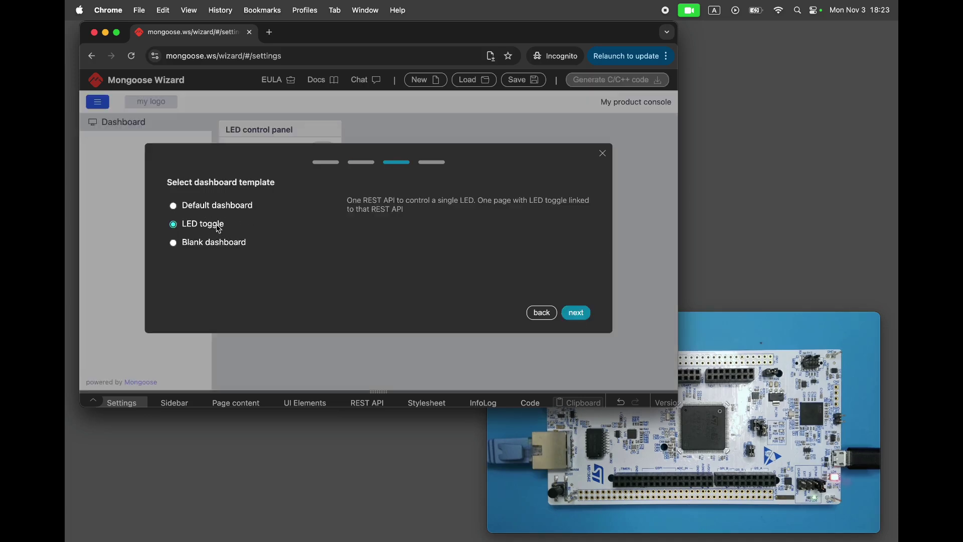
click(575, 312)
- Generate the C/C++ code into the wizard folder and list the new source files in the terminal
drag(544, 332, 535, 261)
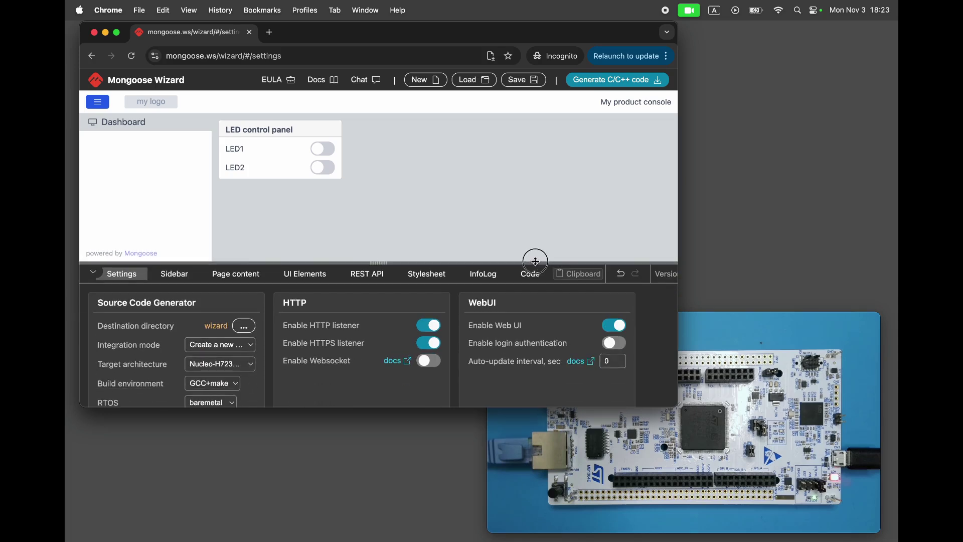
text(cd work/wizard/)
key(Return)
text(ls -l)
key(Return)
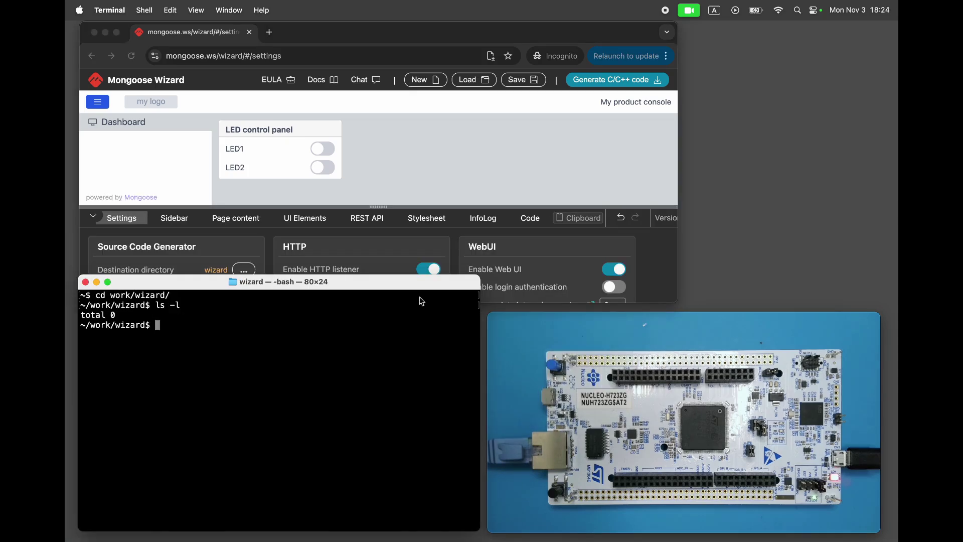
key(cmd+Tab)
click(580, 79)
click(402, 361)
key(Up)
key(Return)
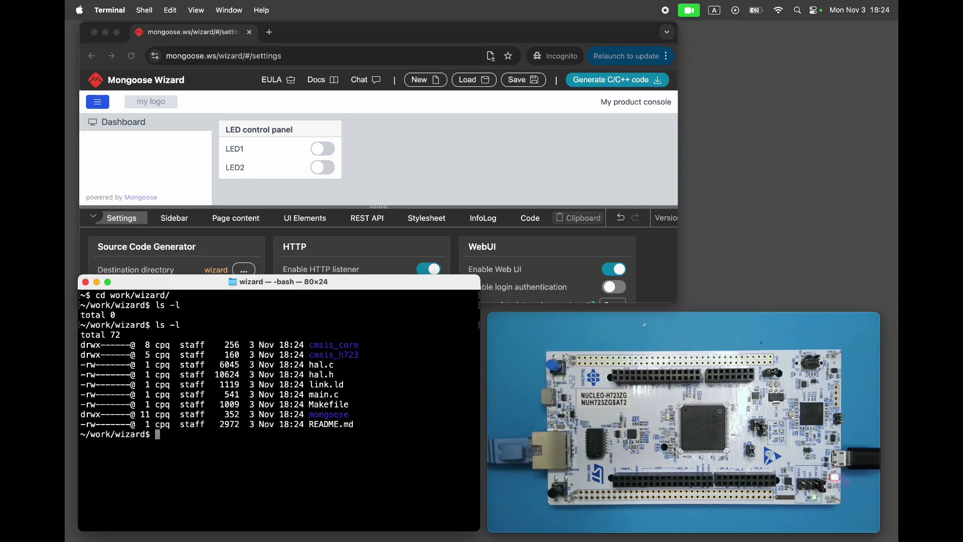
- Paste the glue_get_leds and glue_set_leds functions into main.c, dropping the s_leds declaration
key(cmd+Tab)
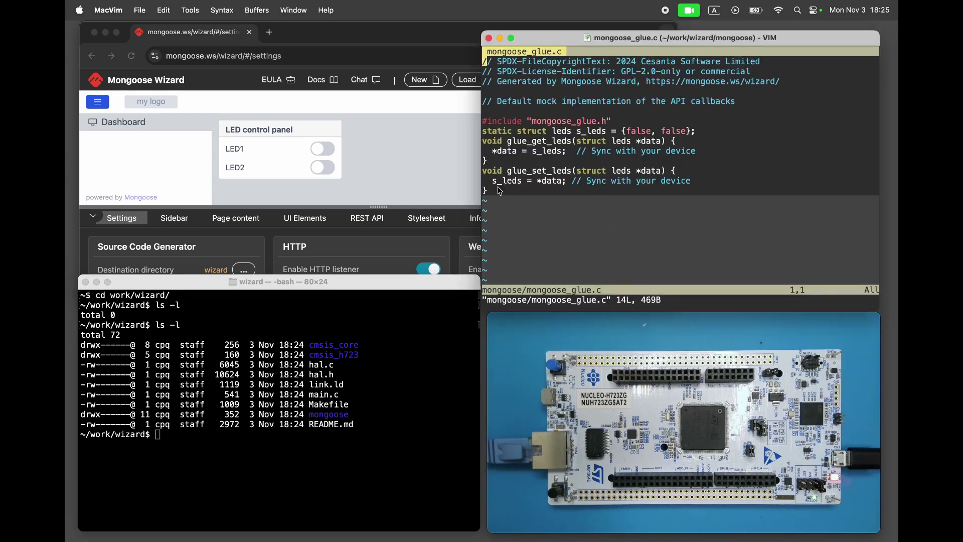
drag(497, 190, 459, 130)
text(y)
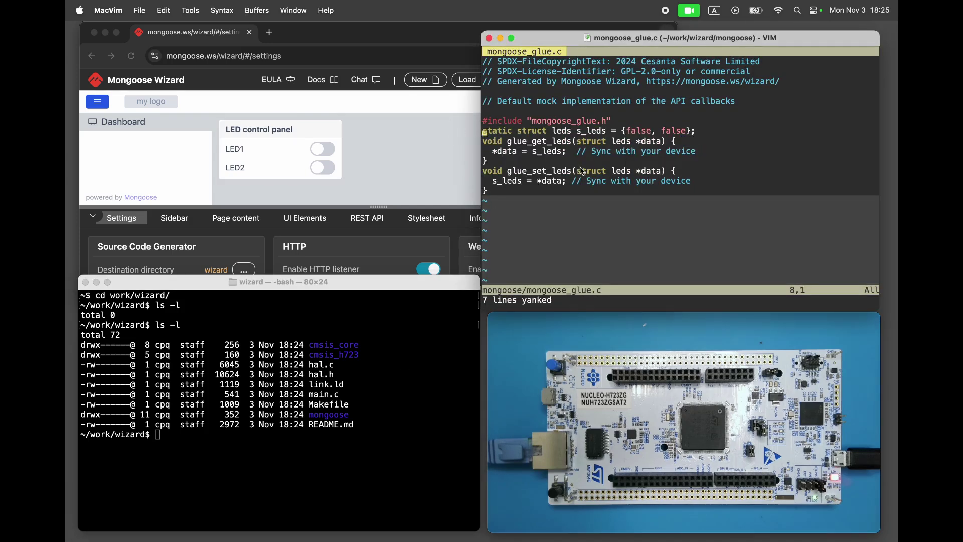
text(:)
text(tabe main.c)
key(Return)
click(522, 120)
key(i)
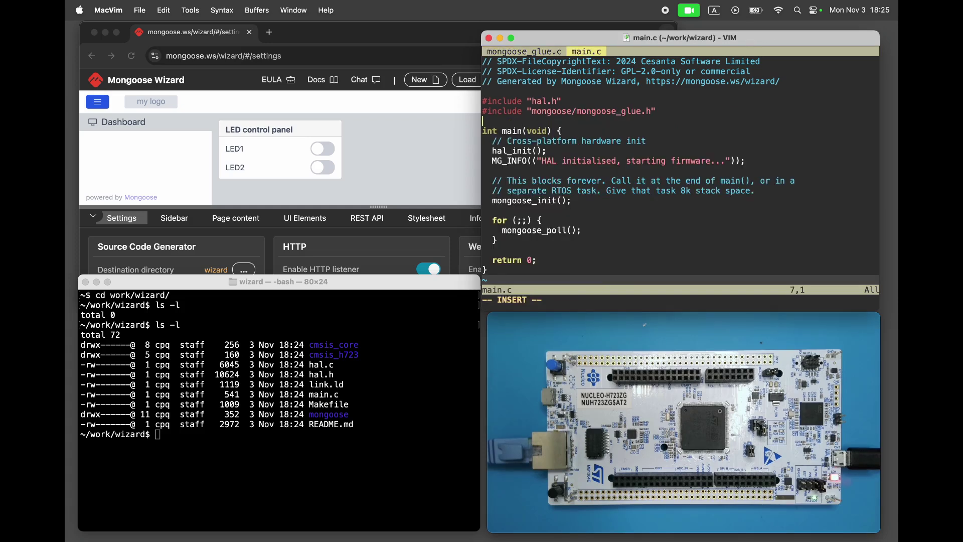
key(Escape)
key(p)
key(D)
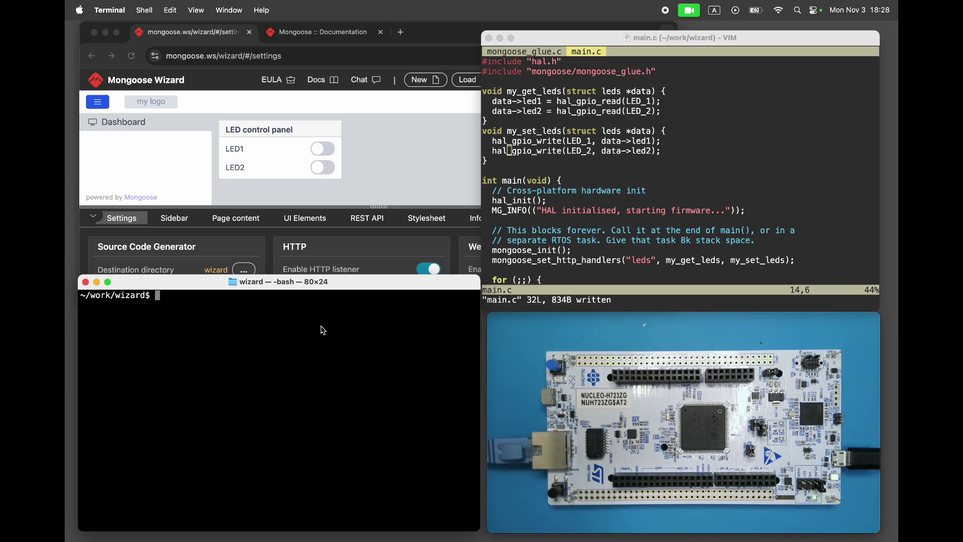
text(.)
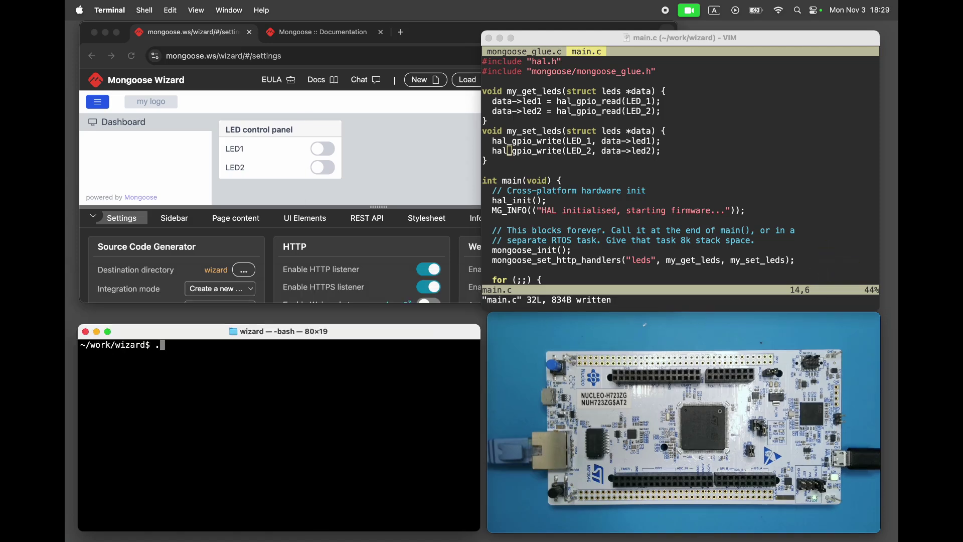
- Connect to the board's serial console, then build and flash the firmware
key(Up)
key(Return)
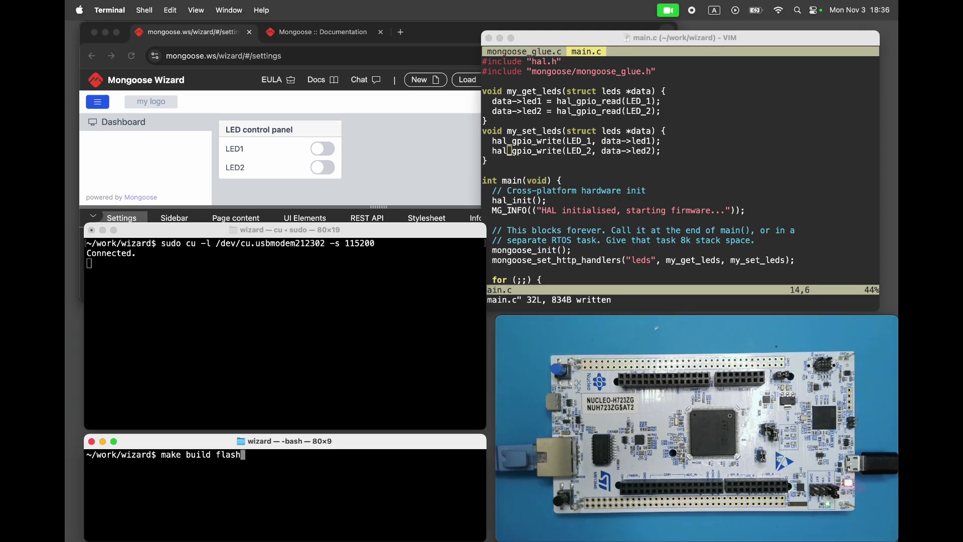
key(Return)
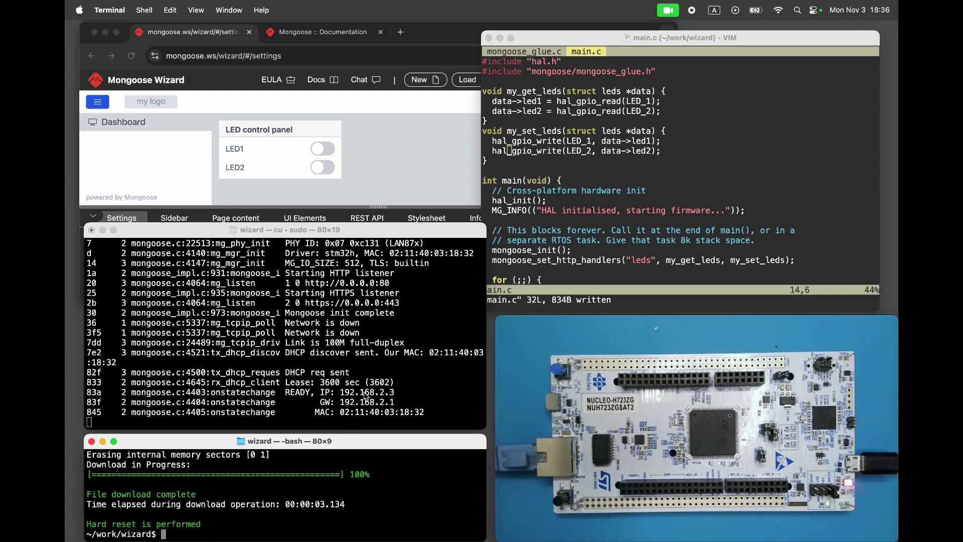
- Copy the IP 192.168.2.3 from the serial log and load it in a private tab
click(363, 394)
double_click(363, 392)
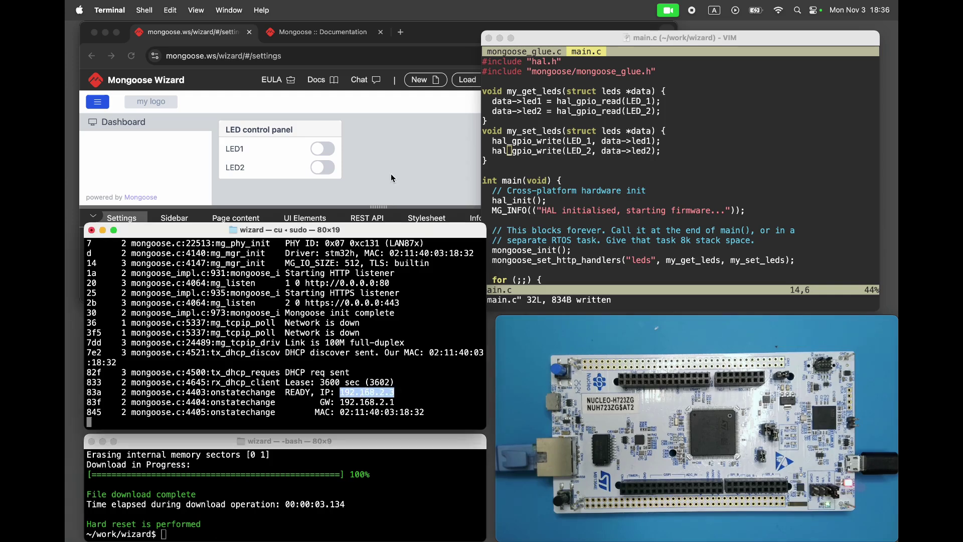
click(391, 158)
key(super+t)
text(192.168.2.3)
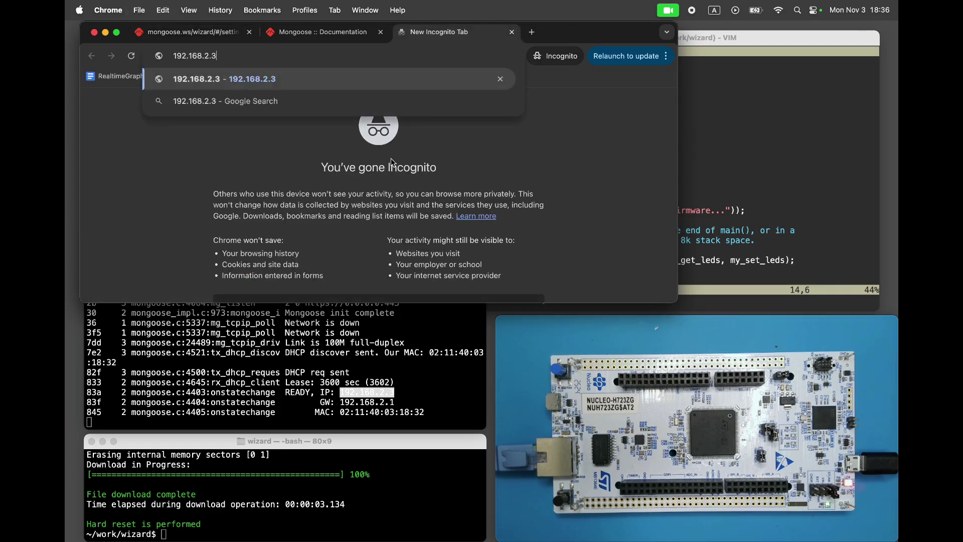
key(Return)
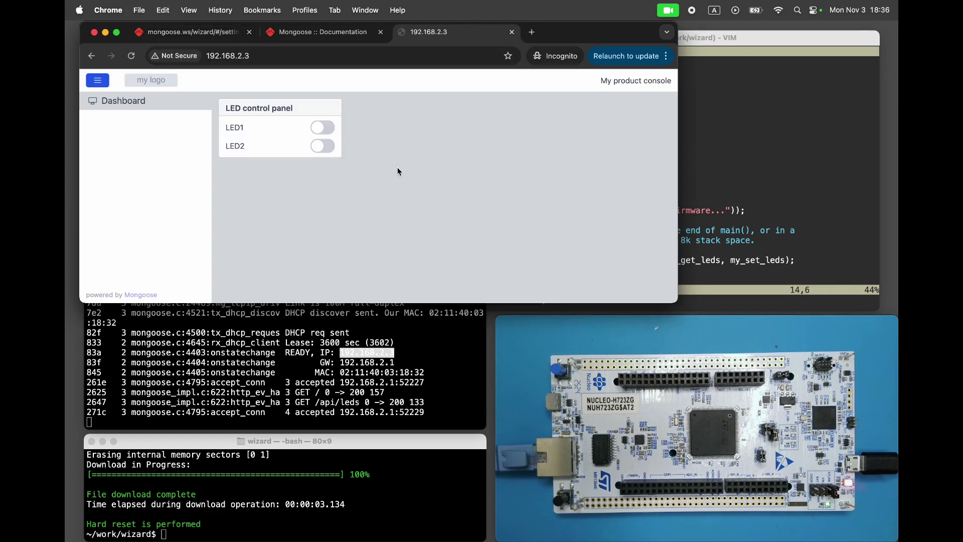
- Toggle LED1 and LED2 on, off, and back on from the dashboard
click(323, 128)
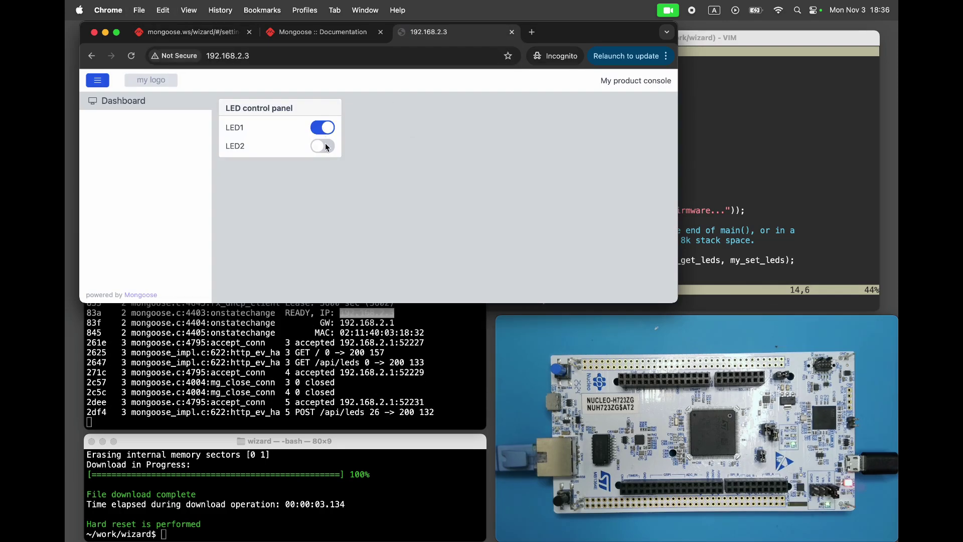
click(326, 147)
click(326, 147)
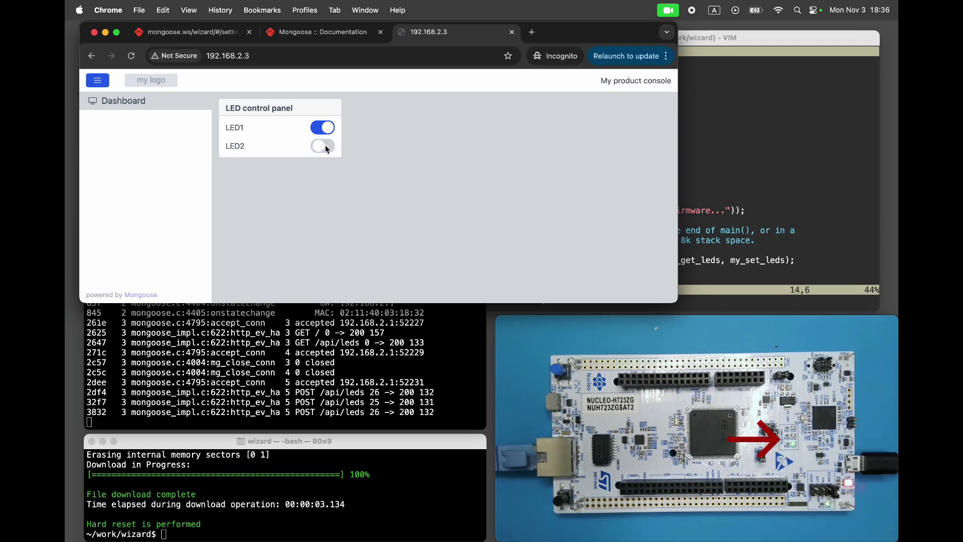
click(326, 129)
click(327, 129)
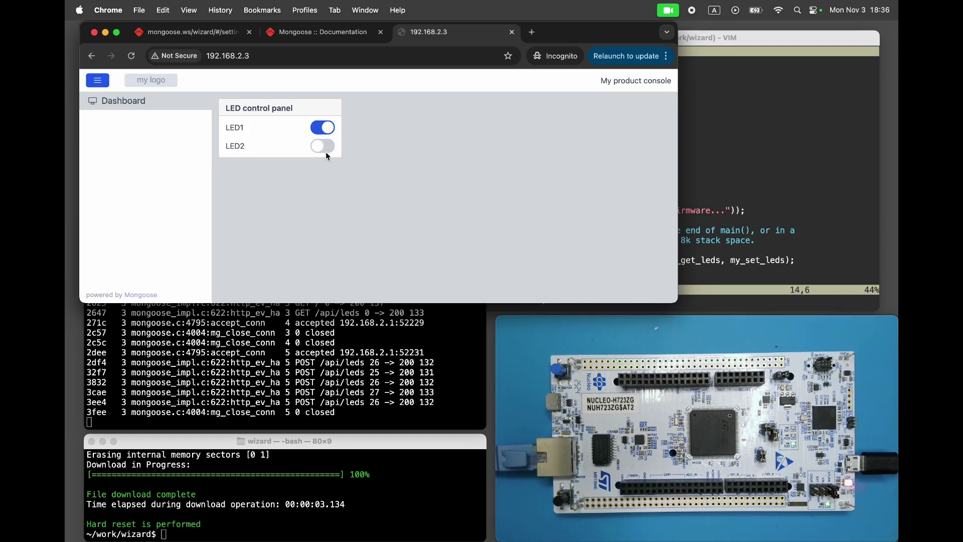
click(326, 150)
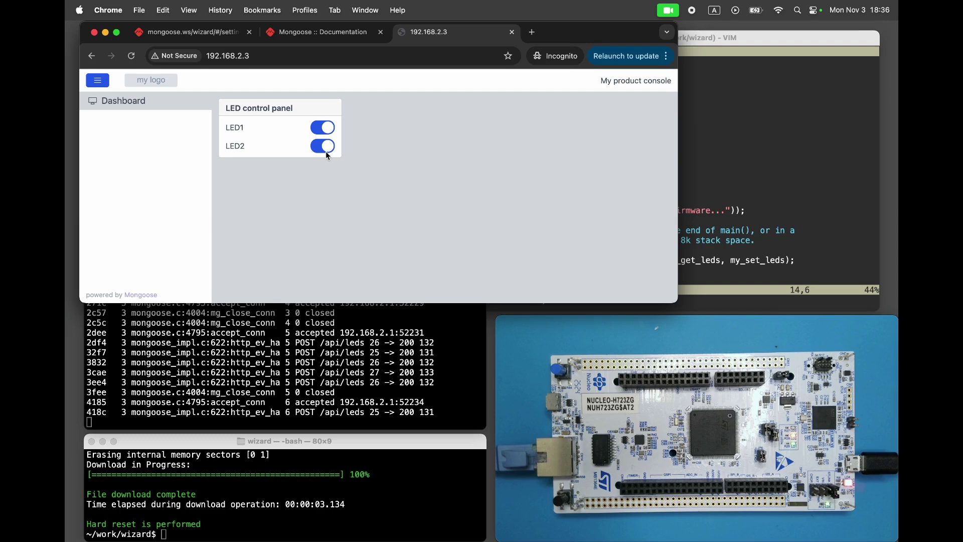
- Open hal.h and then hal.c, highlighting the clock_init call in hal_init
click(691, 132)
text(:e hal.h)
key(Return)
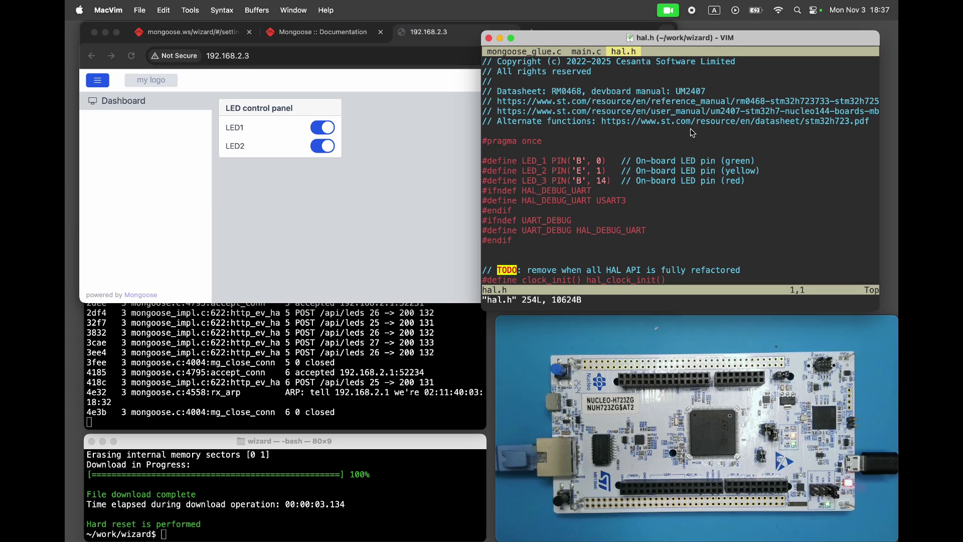
scroll(612, 219, down, 20)
scroll(612, 219, down, 20)
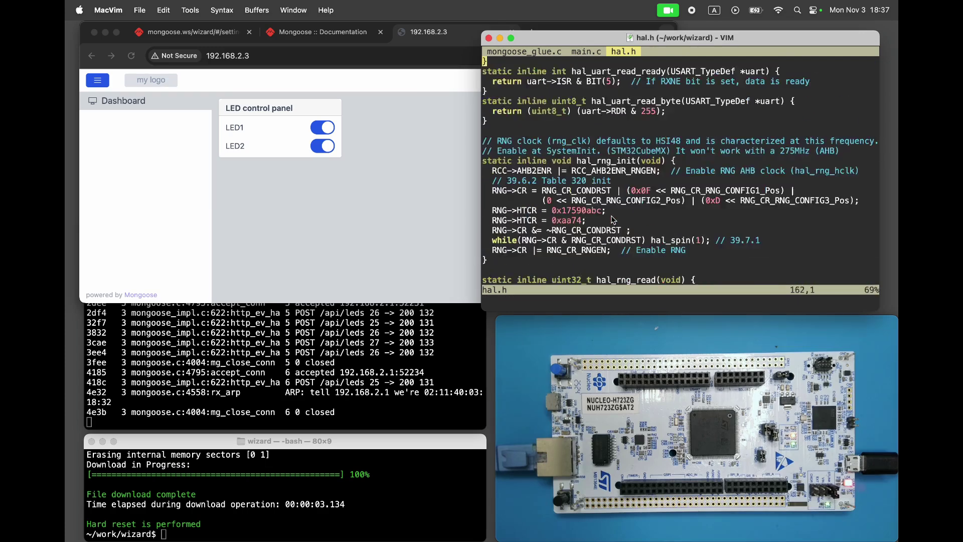
scroll(611, 220, down, 10)
text(:e hal.c)
key(Return)
scroll(577, 211, down, 5)
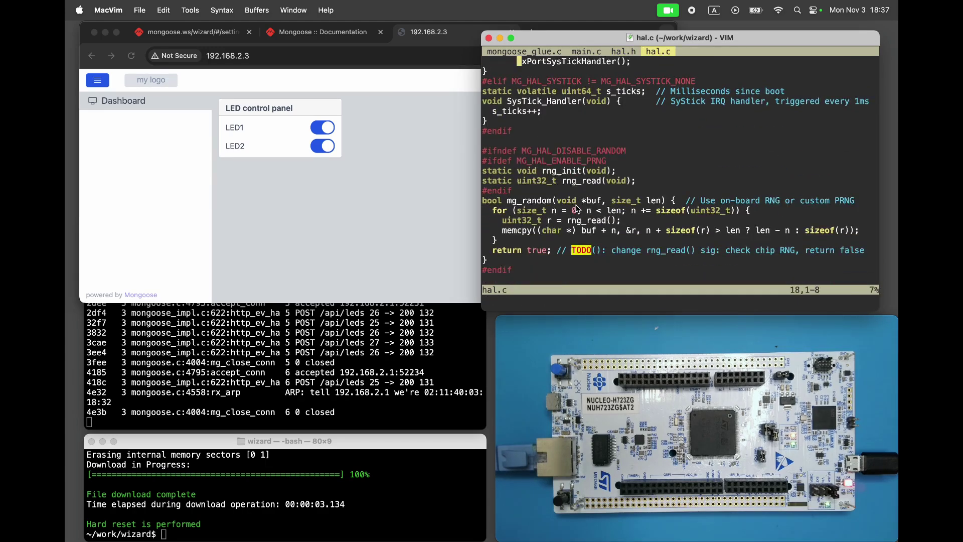
scroll(576, 211, down, 5)
scroll(576, 211, down, 4)
scroll(576, 210, down, 3)
scroll(576, 211, down, 3)
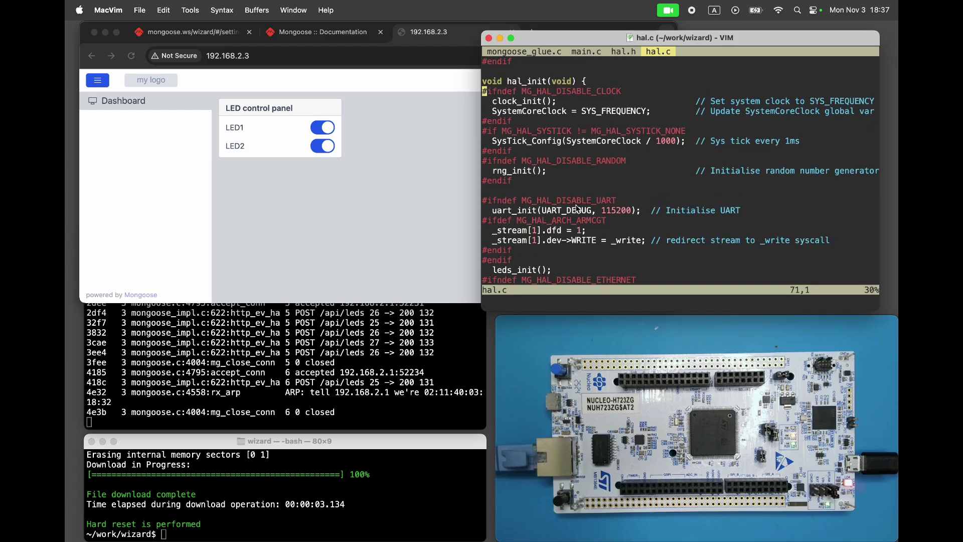
drag(497, 101, 529, 101)
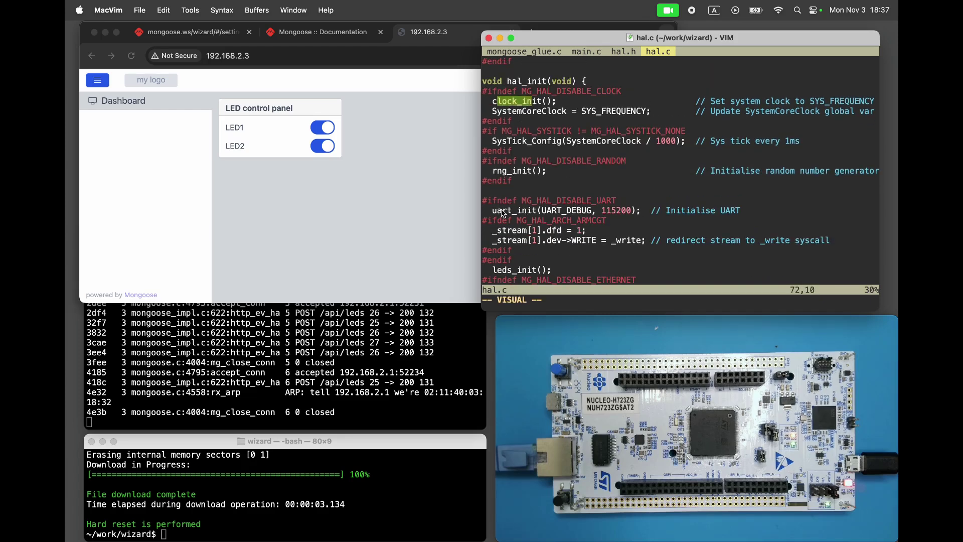
drag(497, 210, 607, 210)
scroll(606, 211, down, 2)
- Point out leds_init, then return to hal.h and highlight the hal_ethernet_init body
click(503, 231)
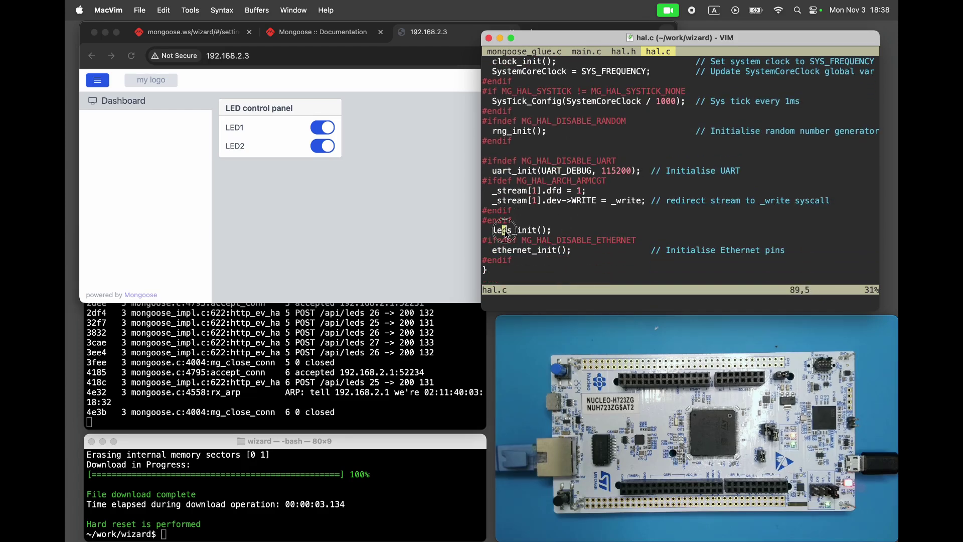
click(500, 250)
key(ctrl+bracketright)
mouse_move(486, 191)
mouse_down()
mouse_move(488, 229)
mouse_move(463, 94)
mouse_up()
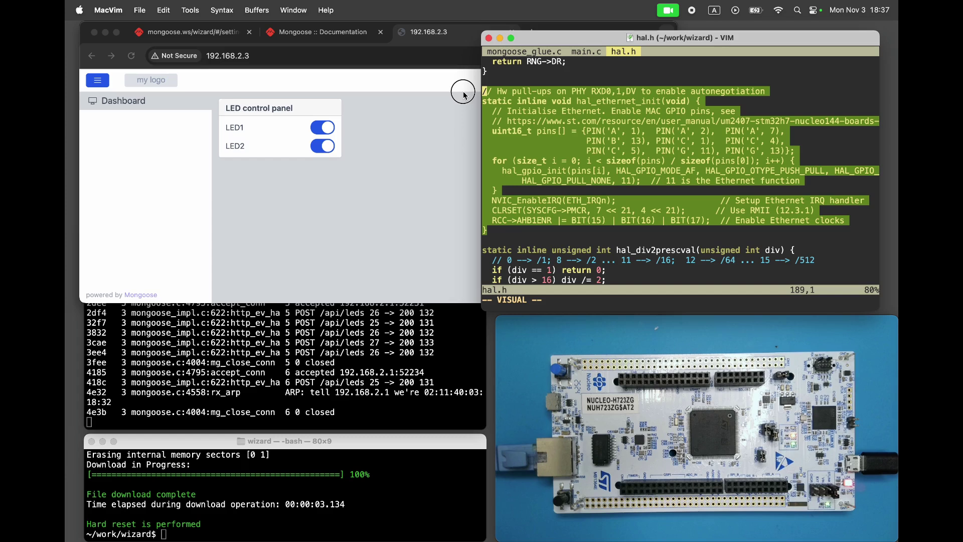
- Leave the hal_ethernet_init highlight and open mongoose/mongoose_config.h
key(Escape)
text(:e mongoose/mongoose_config.h)
key(Return)
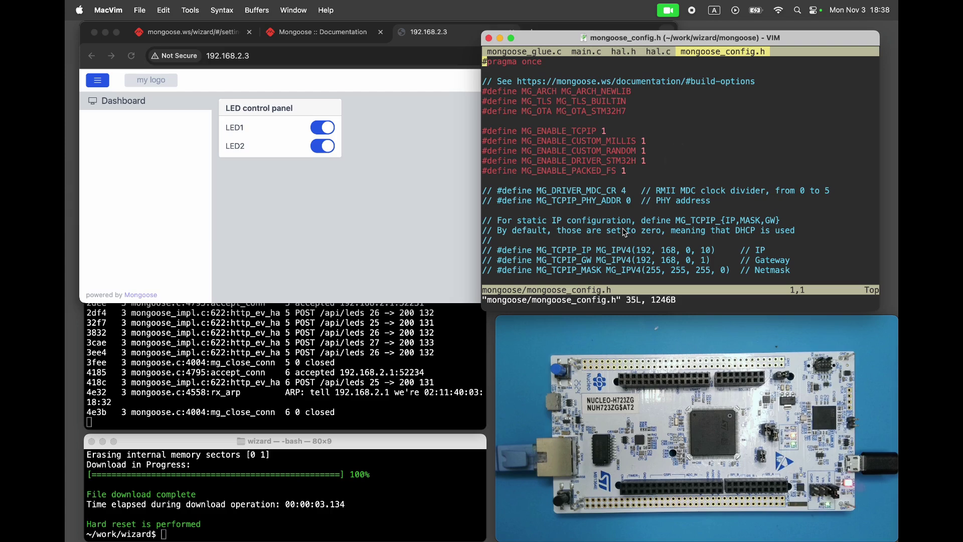
scroll(825, 229, down, 1)
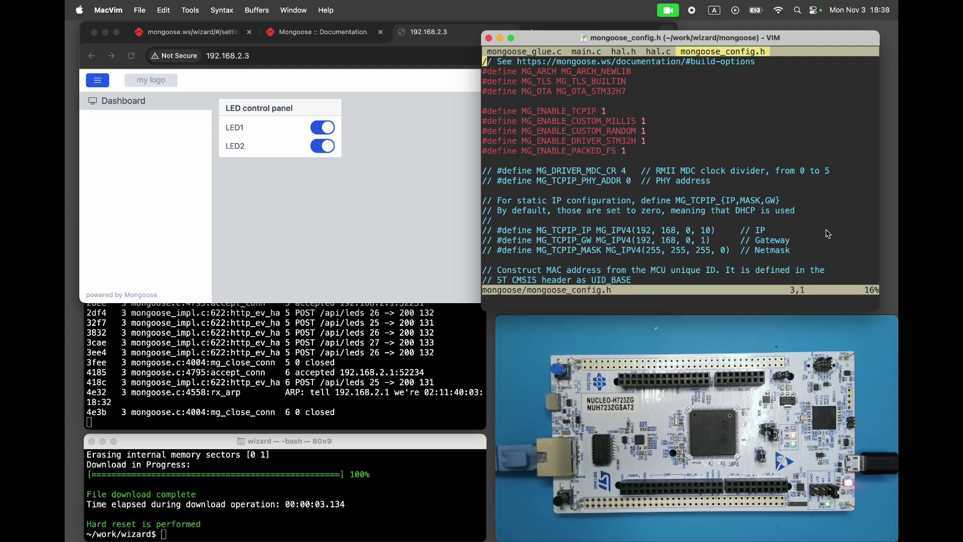
scroll(825, 229, down, 5)
scroll(826, 229, up, 1)
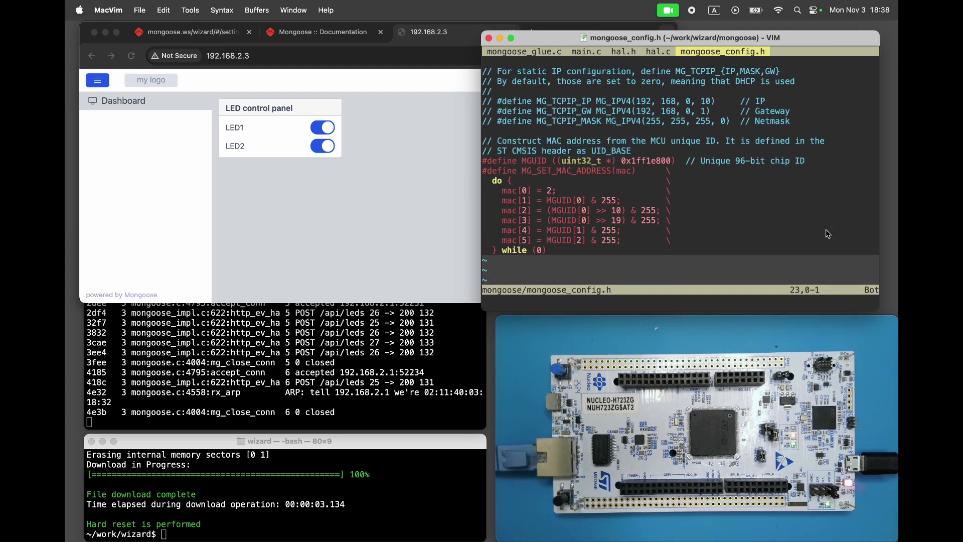